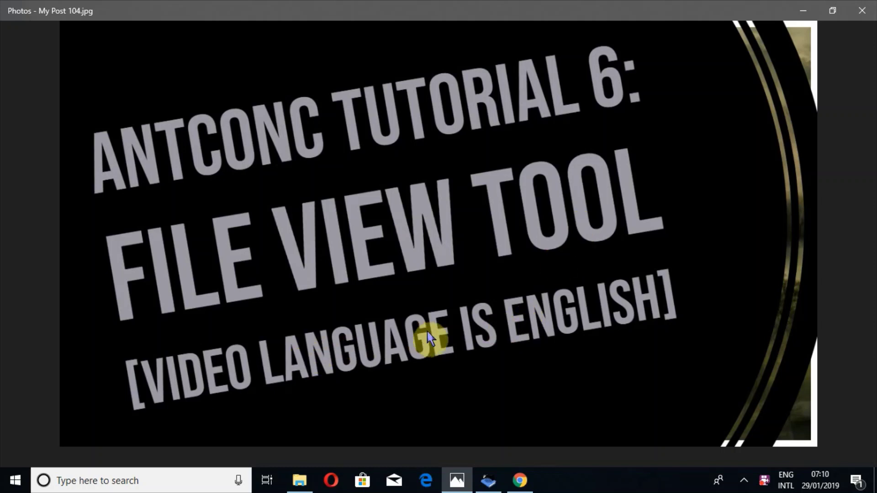
- Load the 52 text files from the Desktop Corpus folder, Protocol_Regarding_Access onward, into AntConc
left_click(498, 484)
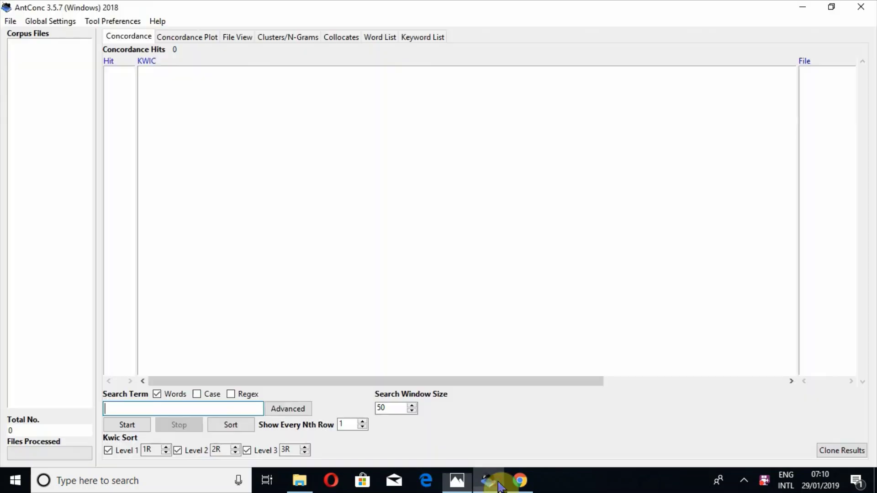
left_click(10, 21)
left_click(26, 36)
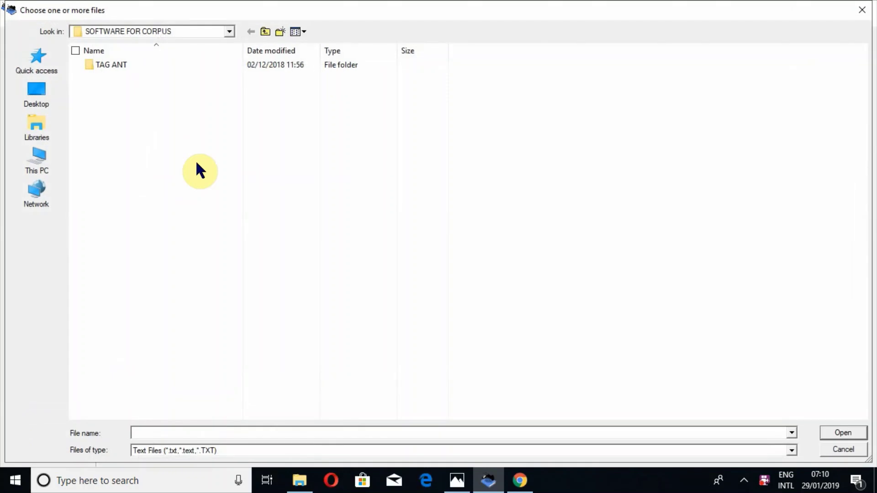
left_click(37, 91)
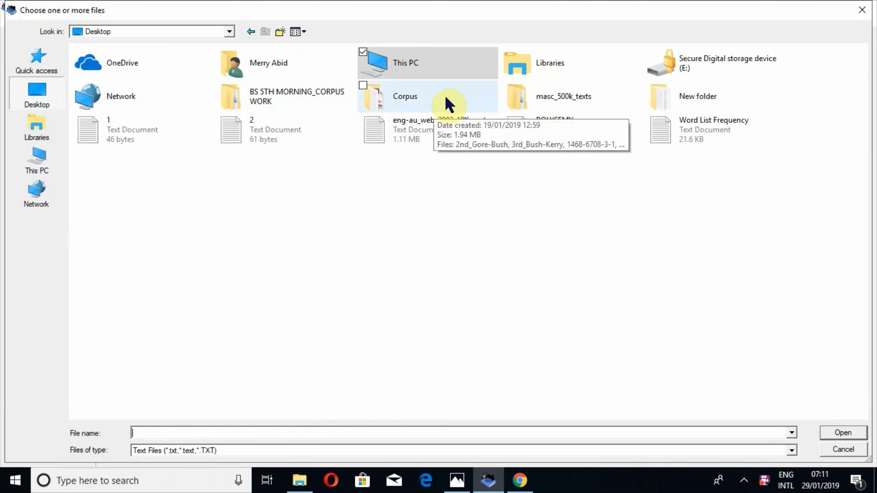
left_click(405, 96)
double_click(405, 96)
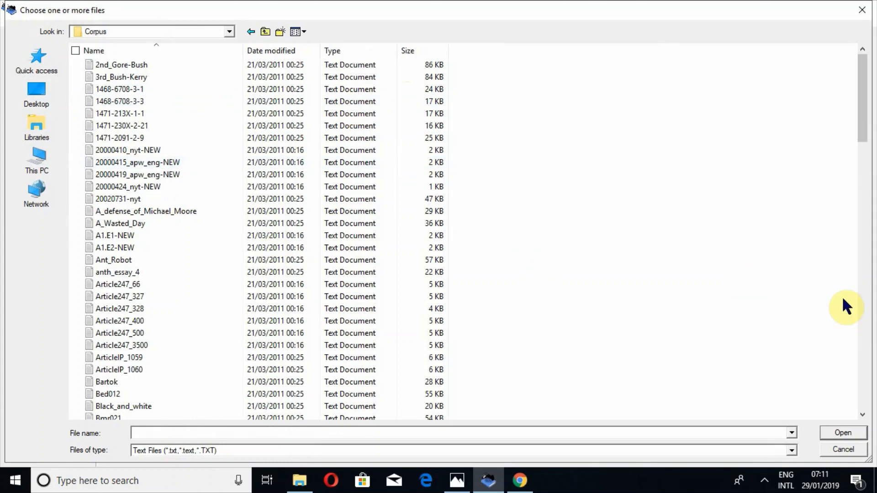
left_click(864, 311)
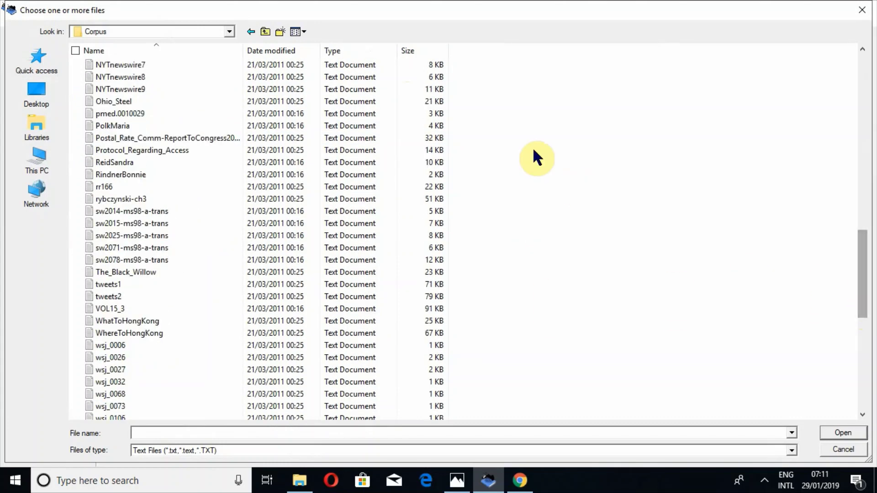
left_click_drag(531, 151, 191, 414)
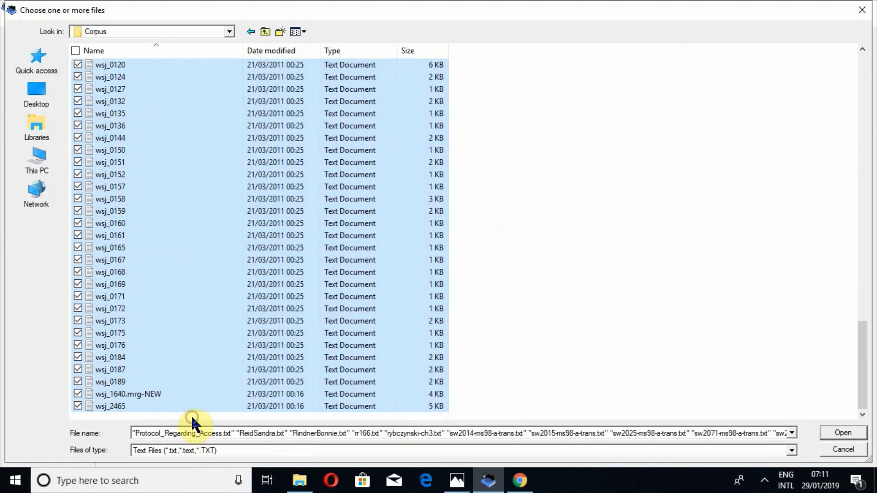
left_click(824, 434)
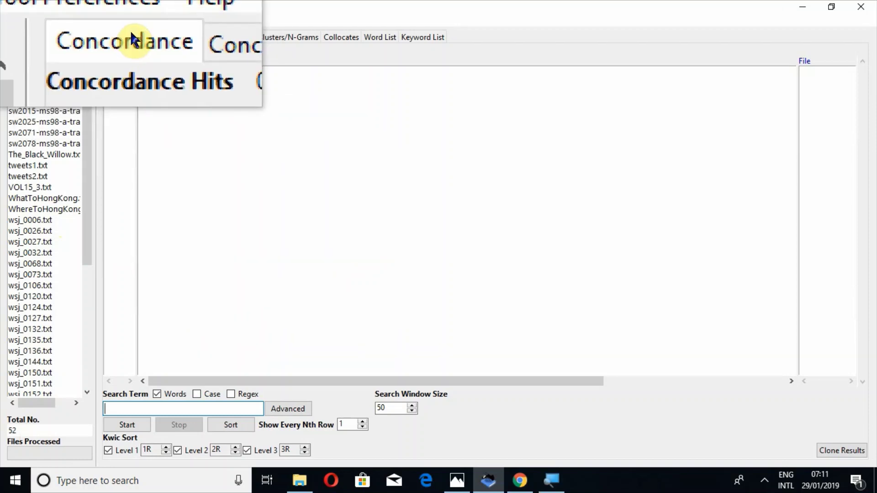
- Switch to File View and display Protocol_Regarding_Access, sw2025, wsj_0032 and wsj_0132
left_click(178, 38)
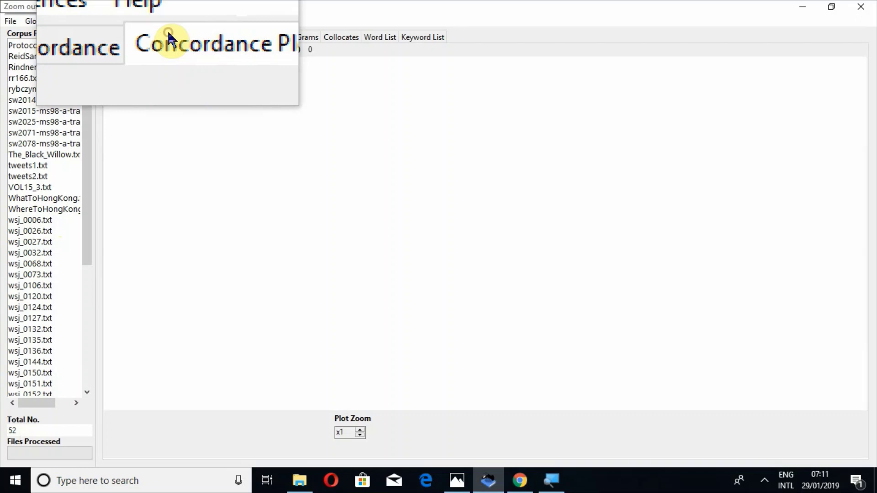
left_click(234, 42)
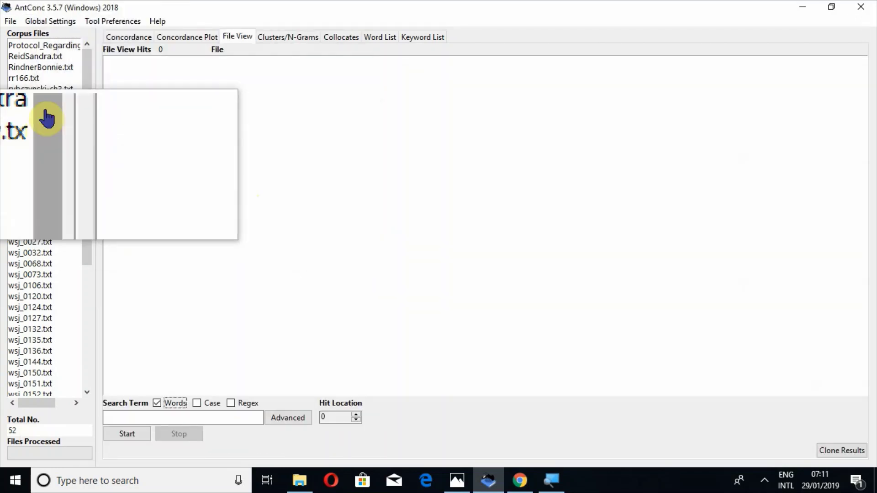
left_click(37, 46)
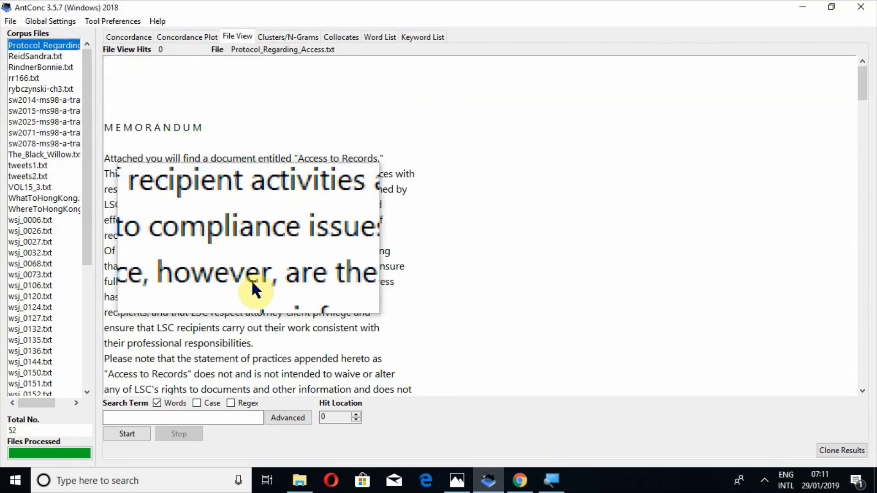
left_click(50, 120)
left_click(28, 253)
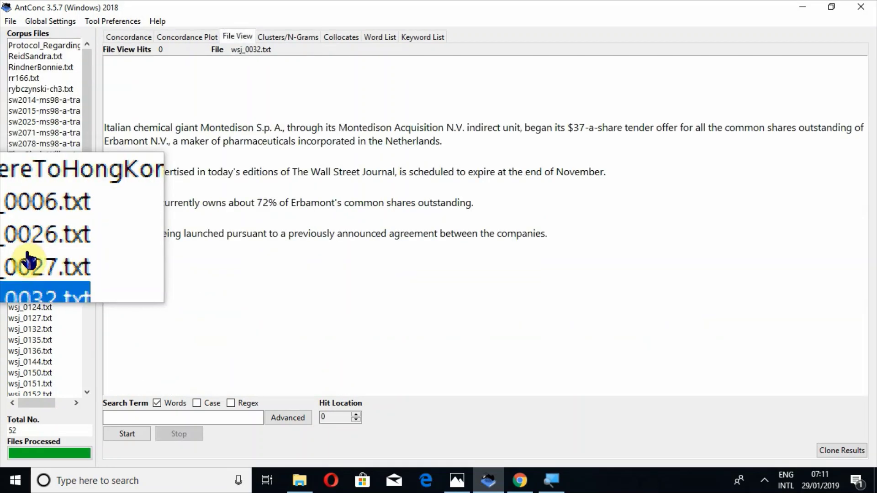
left_click(30, 329)
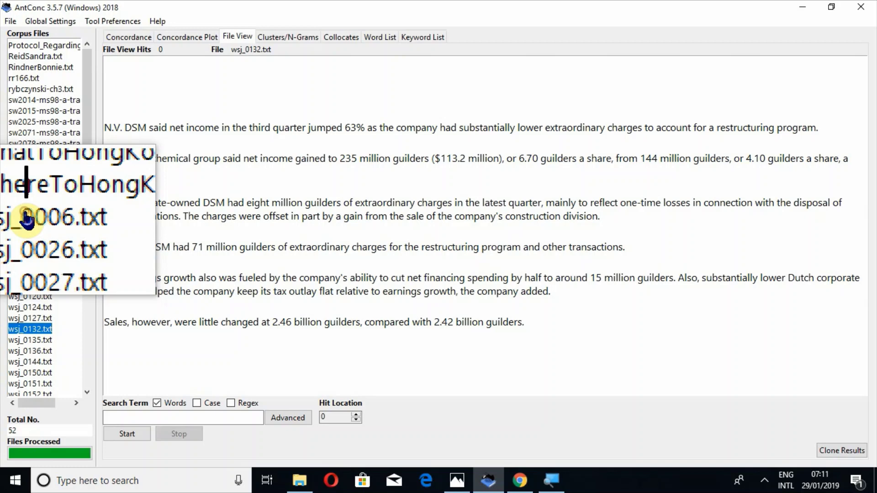
- Browse WhereToHongKong, wsj_0136, wsj_0124 and wsj_0073, finishing on rybczynski-ch3.txt
left_click(25, 210)
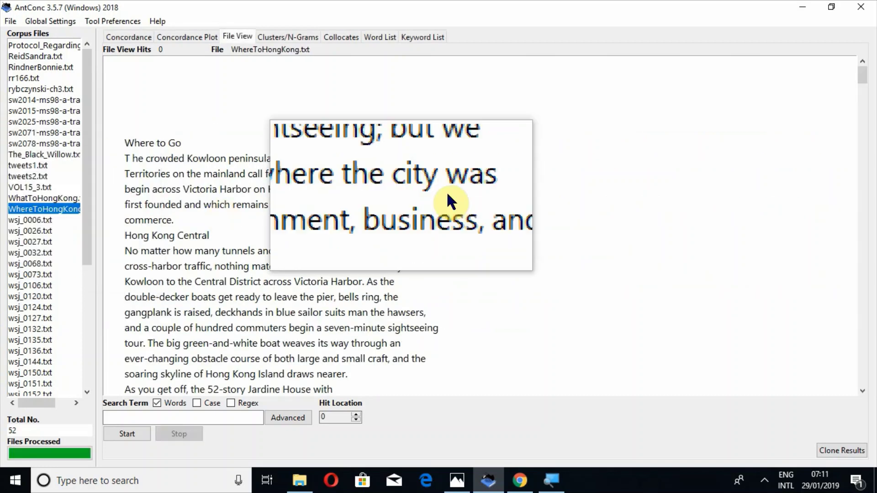
left_click(16, 353)
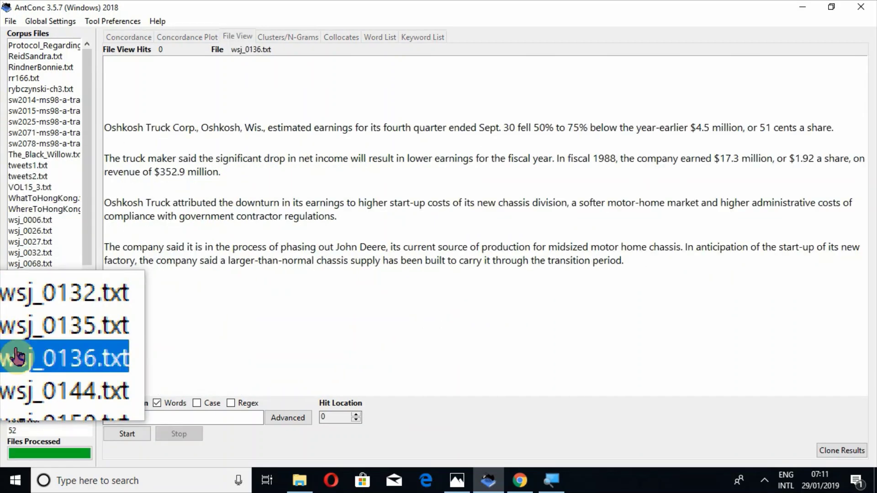
left_click(13, 314)
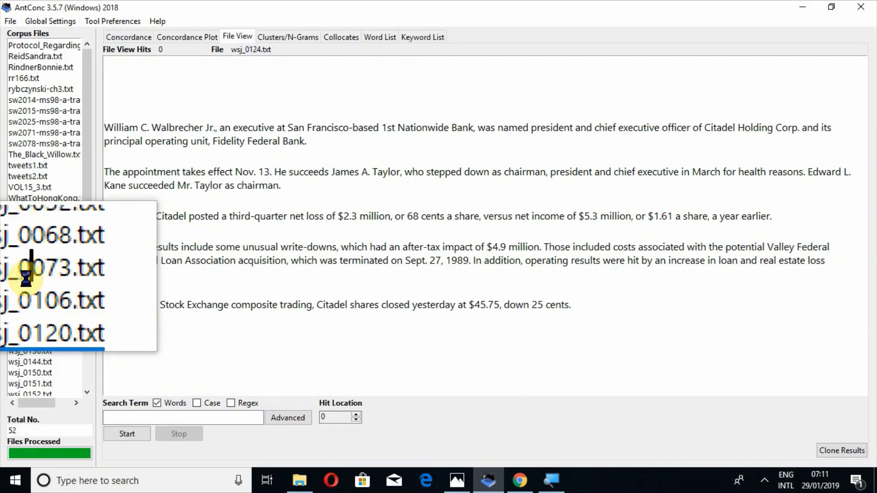
left_click(26, 274)
left_click(50, 86)
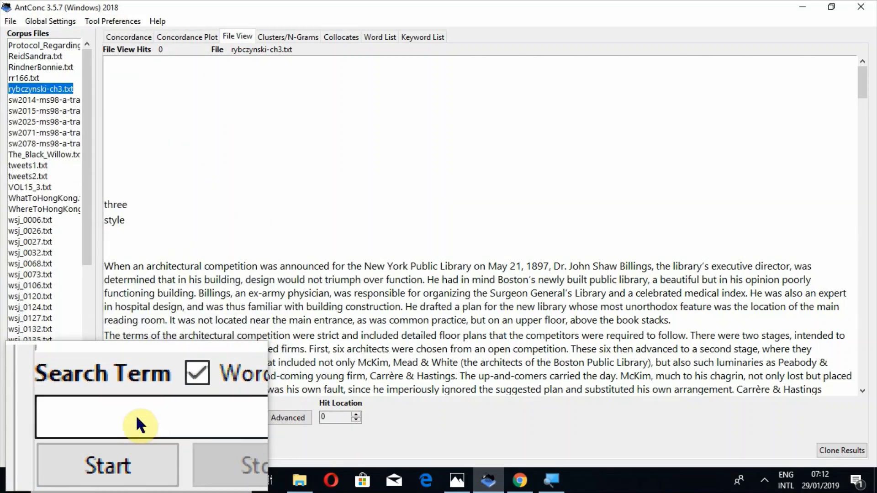
- Search rybczynski-ch3.txt for 'responsible' so its one hit is highlighted
left_click(135, 414)
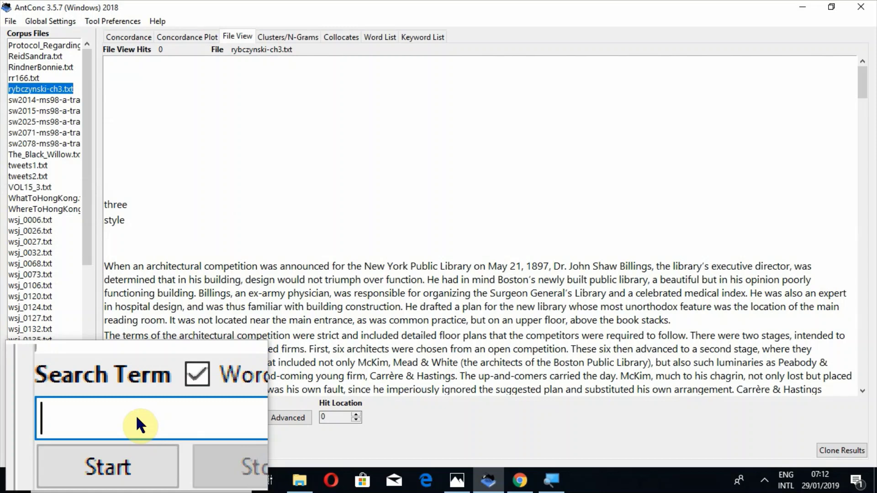
type("respo")
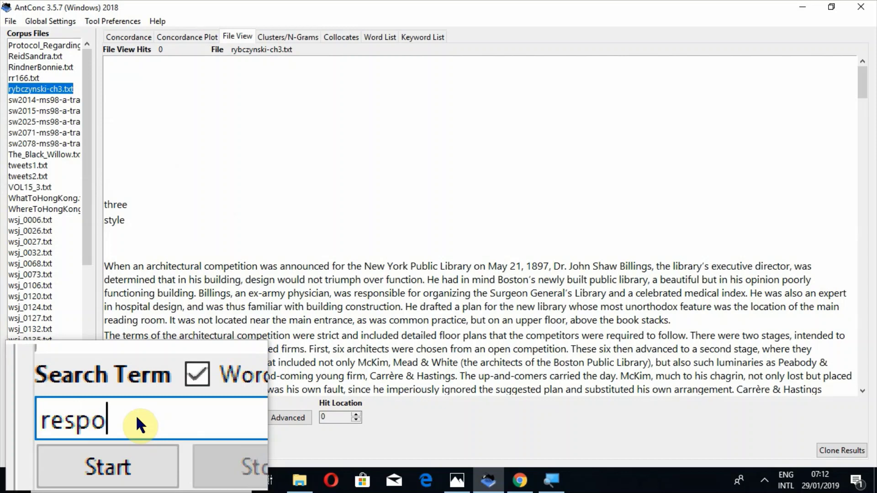
type("nsible")
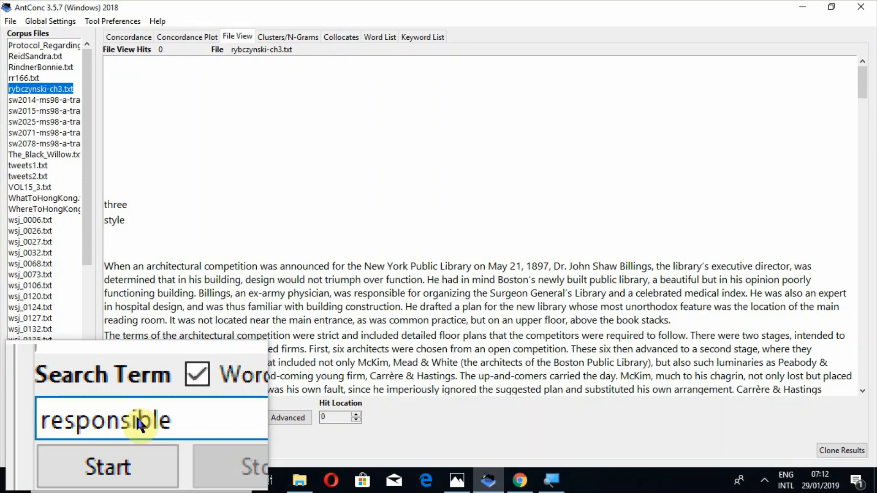
key("Return")
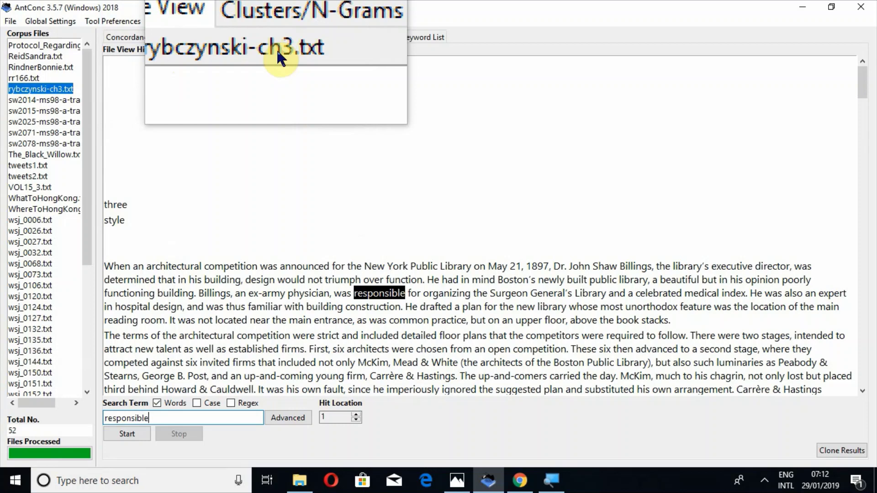
left_click(45, 52)
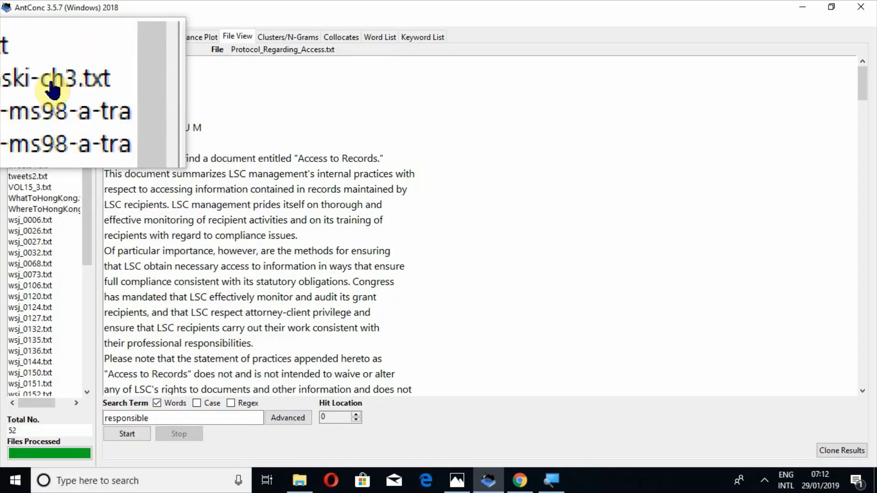
left_click(40, 57)
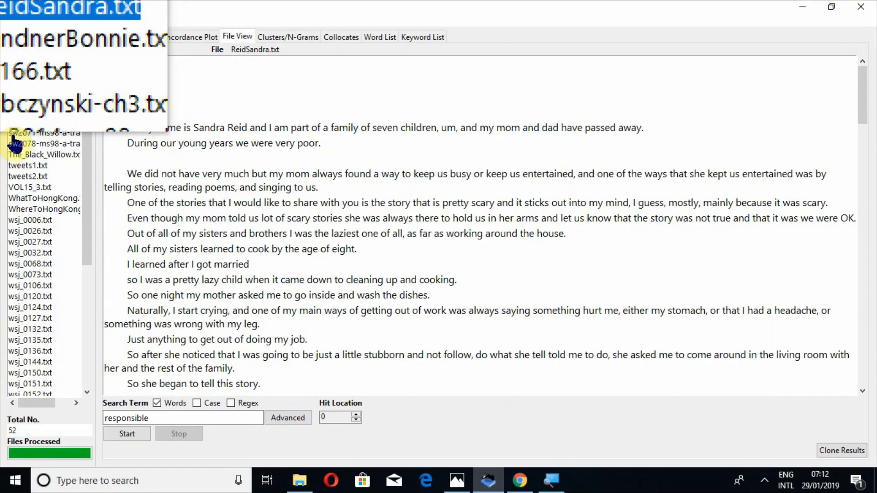
left_click(13, 165)
left_click(21, 198)
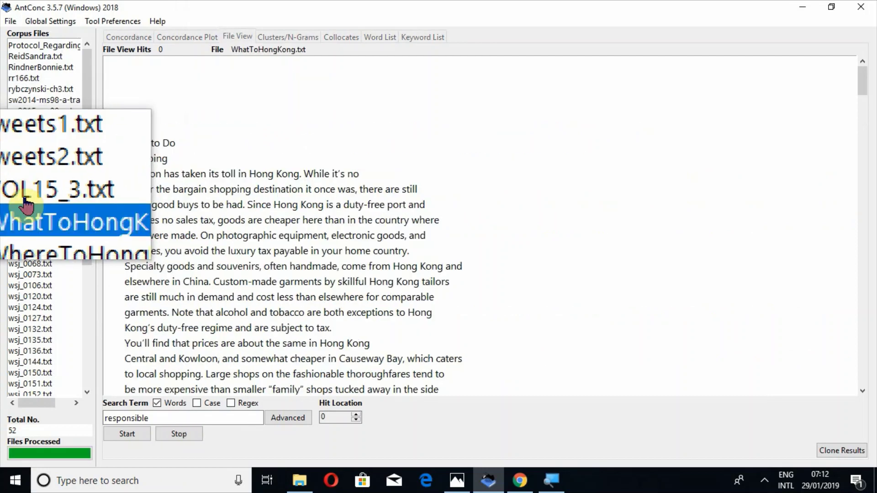
left_click(25, 252)
left_click(25, 286)
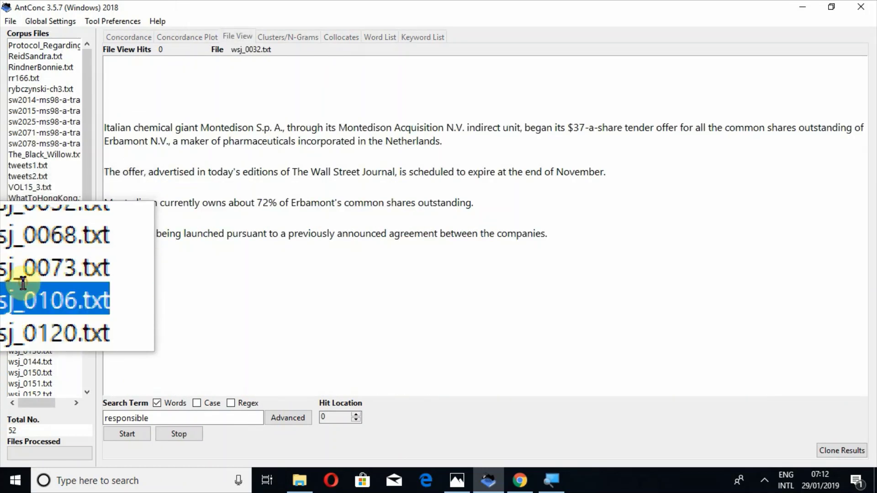
left_click(31, 340)
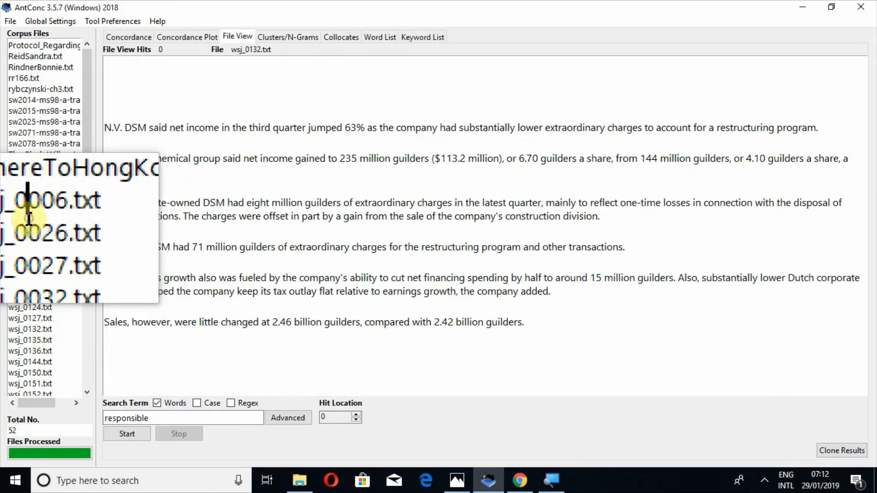
left_click(21, 220)
left_click(25, 340)
left_click(26, 373)
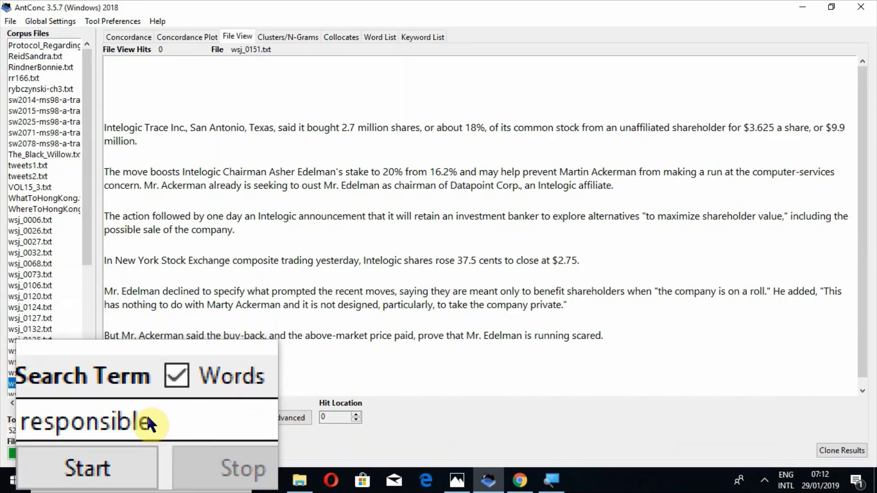
- Replace the search term with 'the' and run it, highlighting 10 hits in wsj_0151.txt
left_click(148, 415)
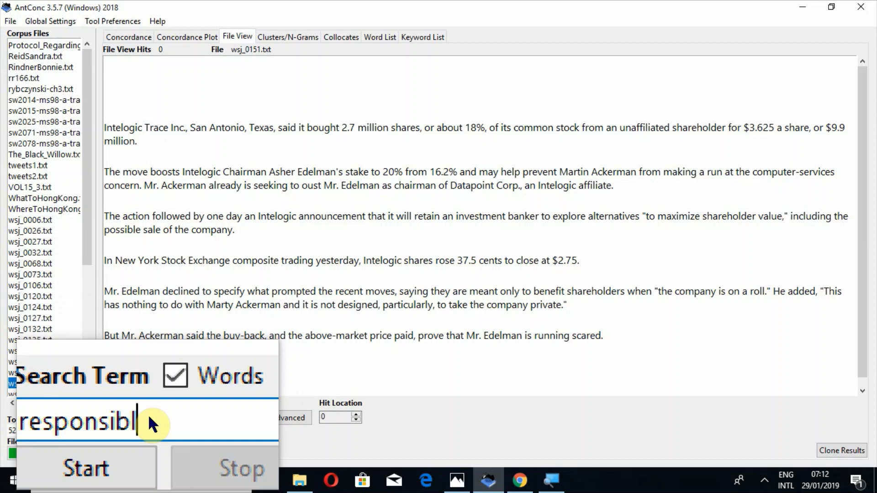
key("BackSpace")
key("BackSpace")
key("BackSpace")
key("BackSpace")
key("BackSpace")
key("BackSpace")
key("BackSpace")
key("BackSpace")
key("BackSpace")
key("BackSpace")
type("tgh")
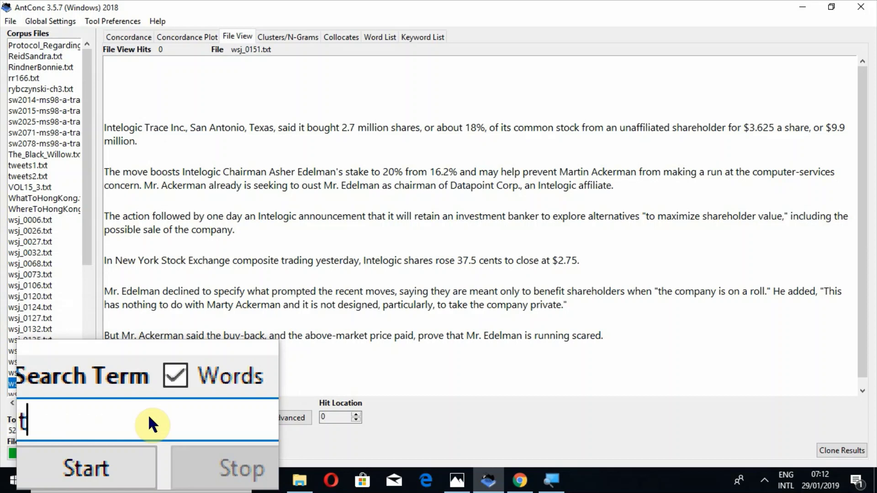
key("BackSpace")
key("BackSpace")
type("he")
key("Return")
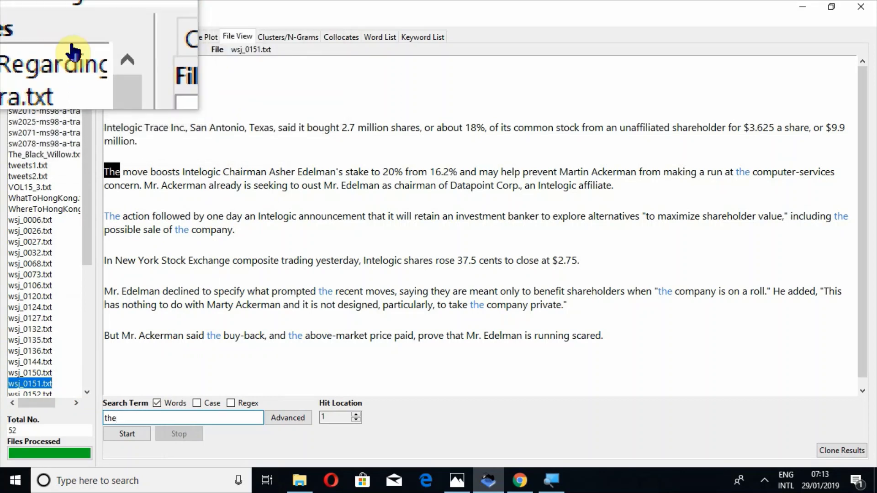
- View Protocol_Regarding_Access, sw2015, wsj_0026 and wsj_0124, ending on wsj_0135.txt with 6 hits
left_click(77, 57)
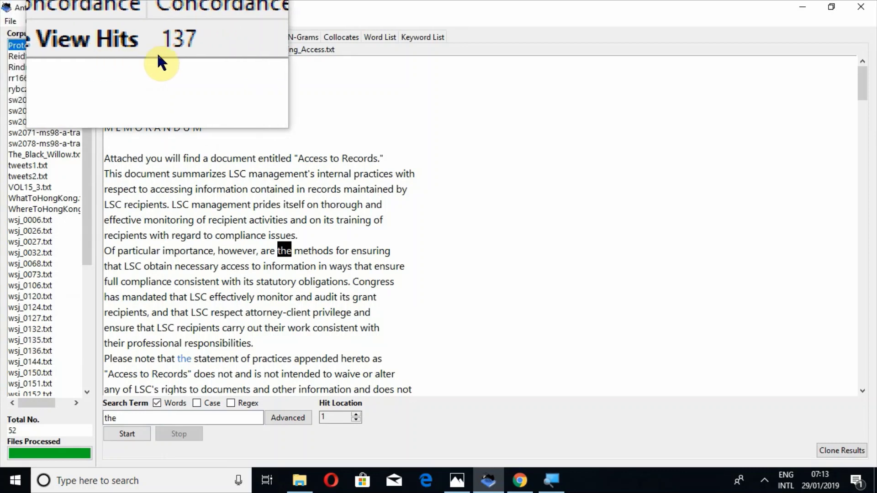
left_click(55, 112)
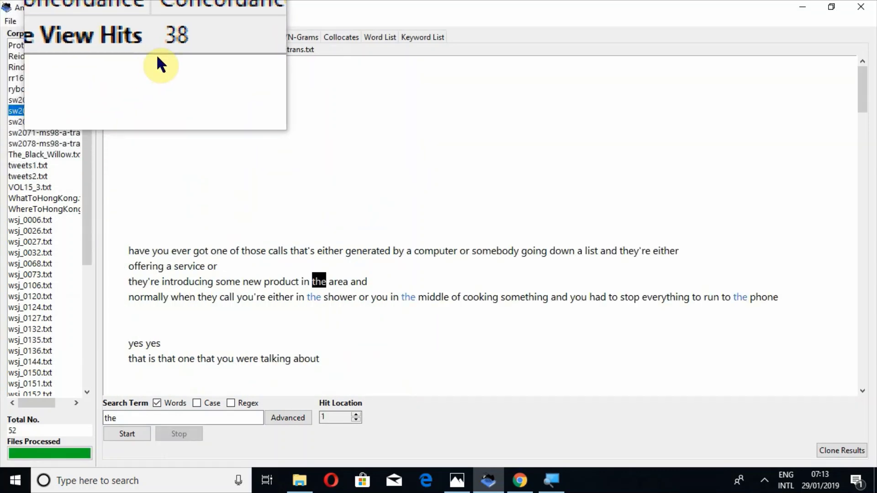
left_click(30, 231)
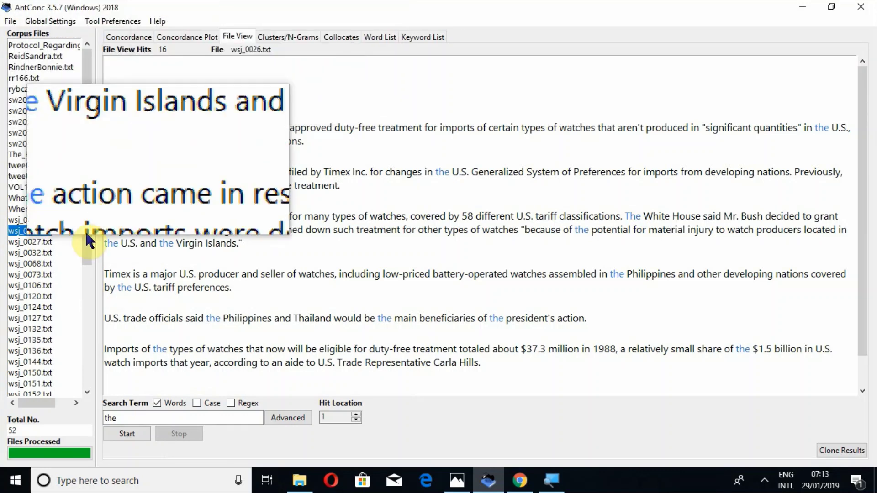
left_click(40, 304)
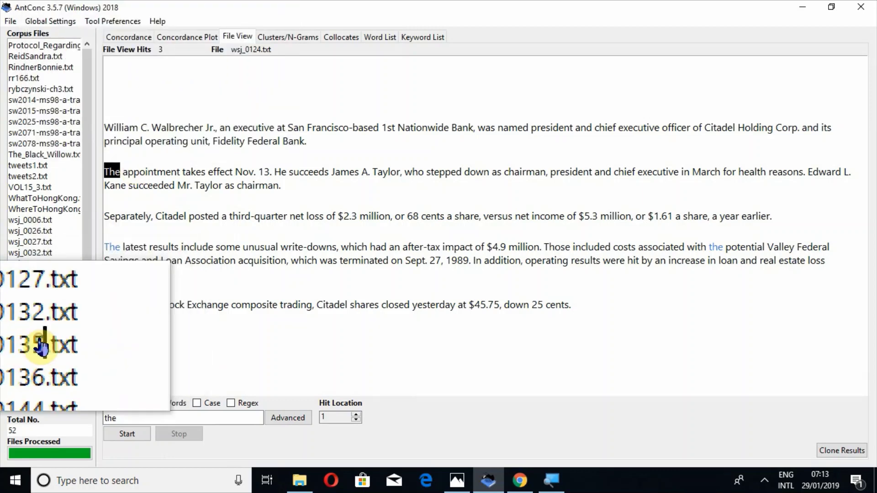
left_click(30, 339)
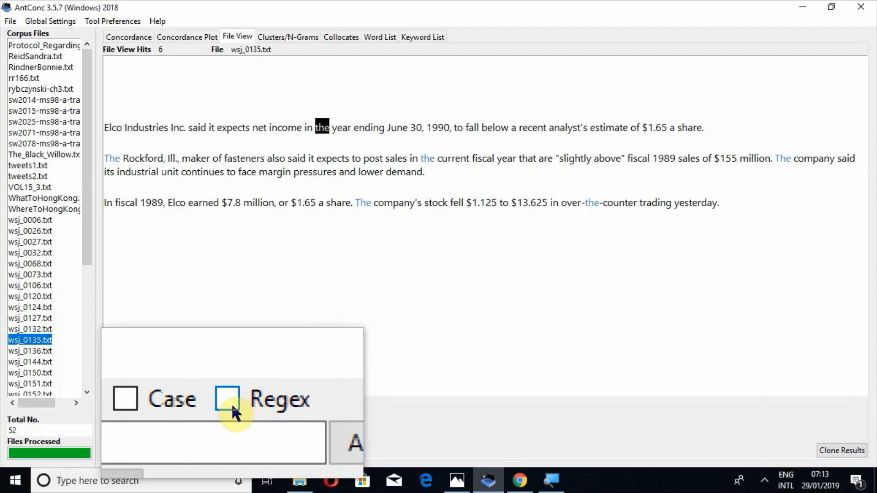
- Open the Advanced Search dialog and close it without changing any options
left_click(270, 408)
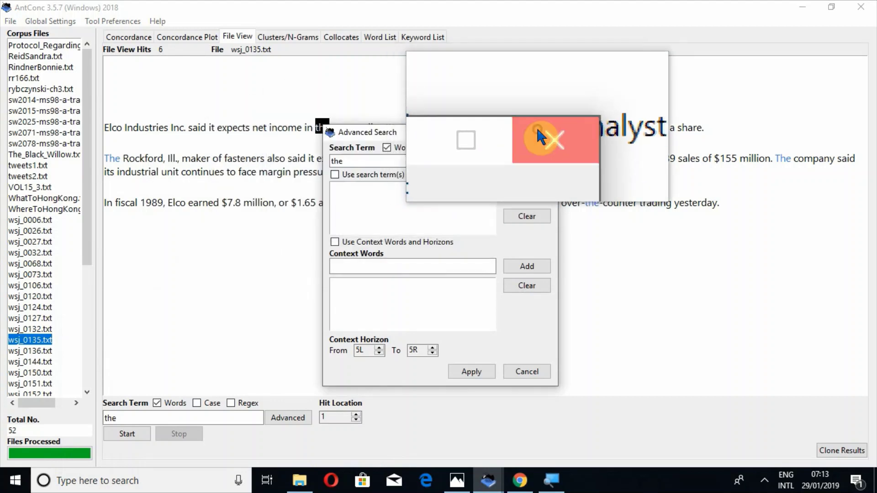
left_click(542, 133)
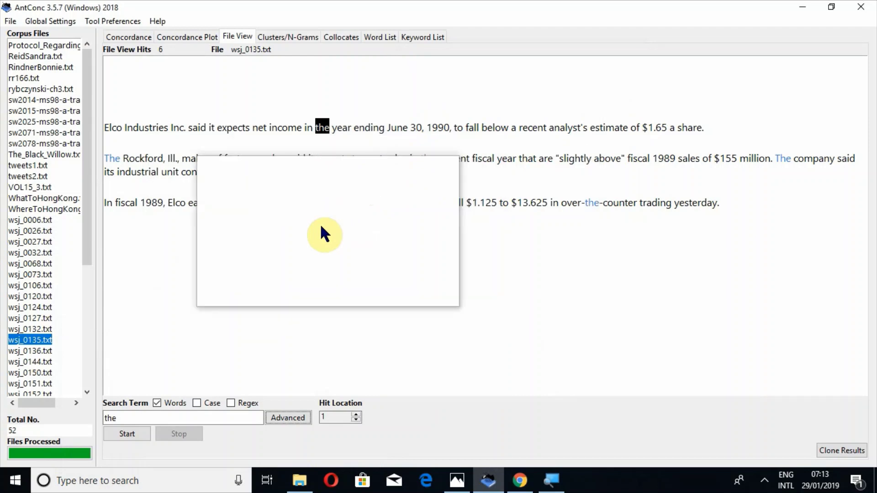
- Run the concordance for 'the' across the corpus (4287 hits), then return to File View
left_click(326, 135)
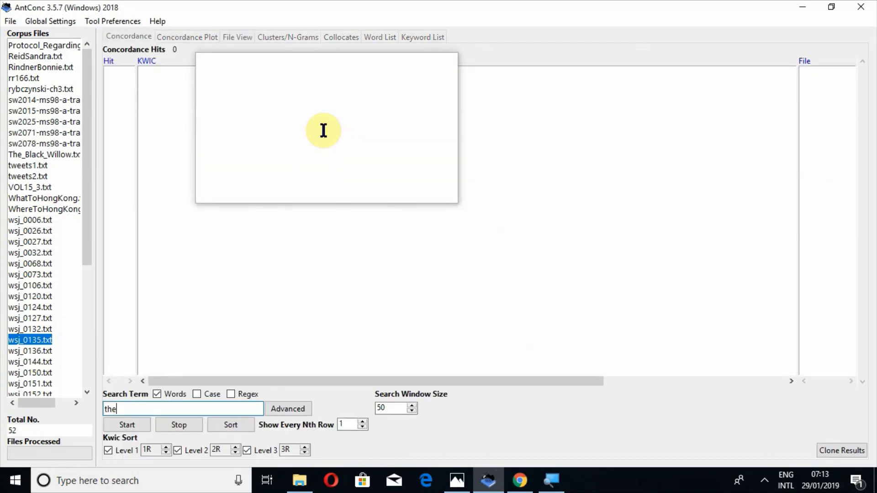
key("Return")
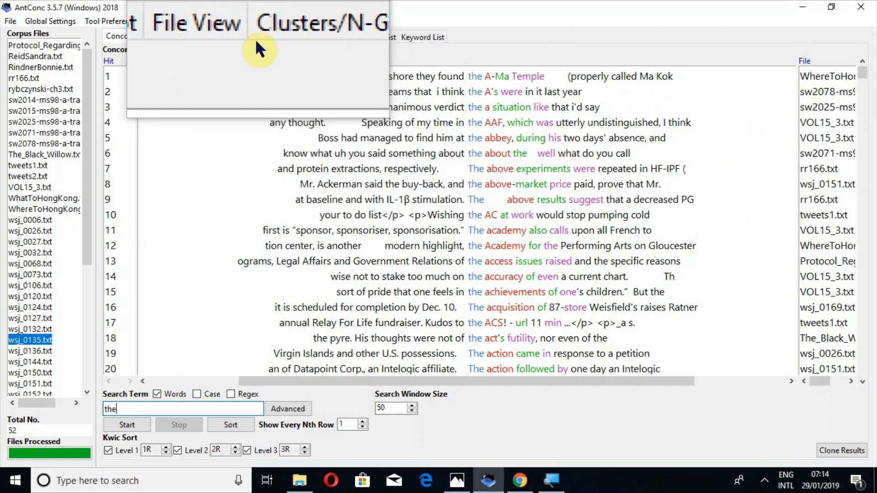
left_click(238, 36)
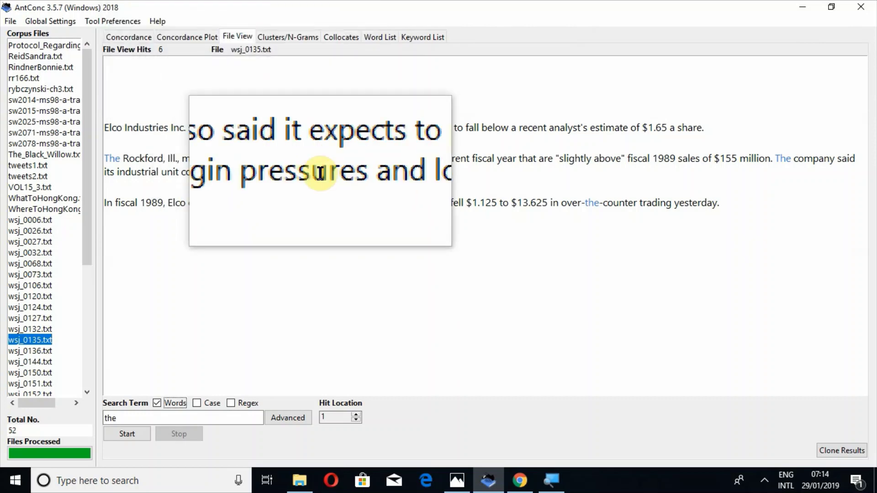
- View The_Black_Willow, rybczynski-ch3 and Protocol_Regarding_Access, then paste 'responsible' as the search term and search
left_click(58, 155)
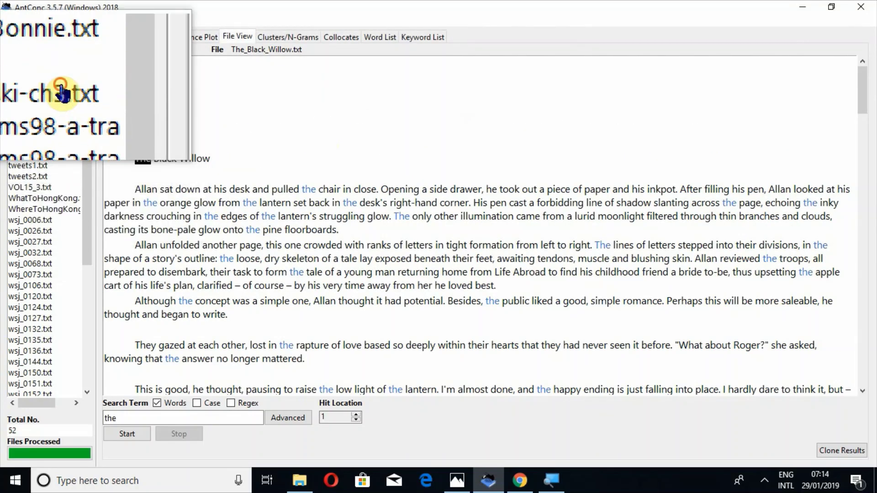
left_click(60, 84)
left_click(57, 49)
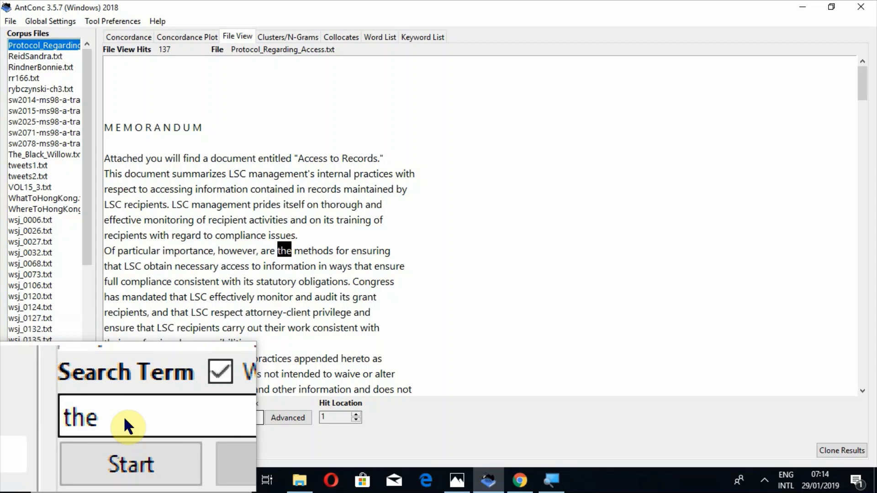
key("ctrl+a")
type("responsible")
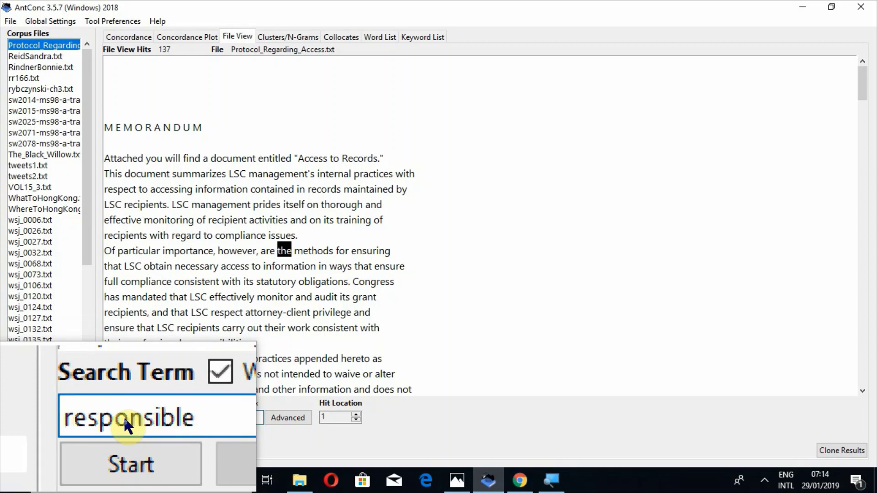
left_click(126, 439)
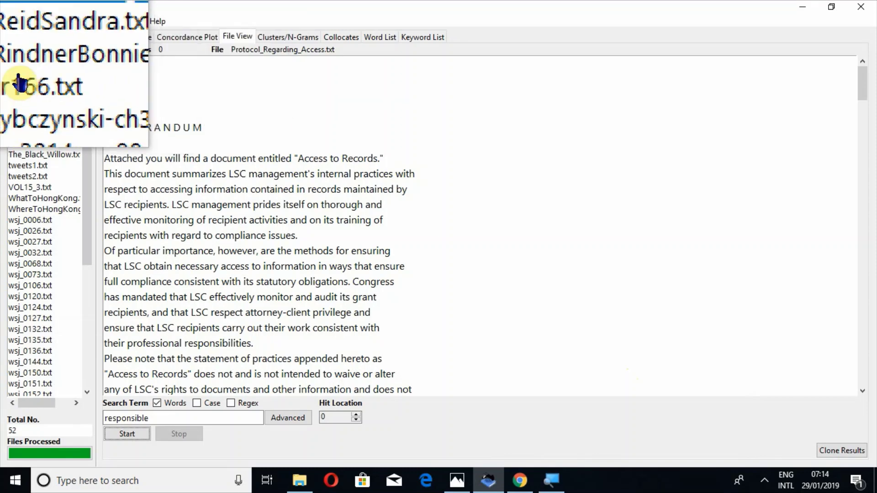
left_click(20, 55)
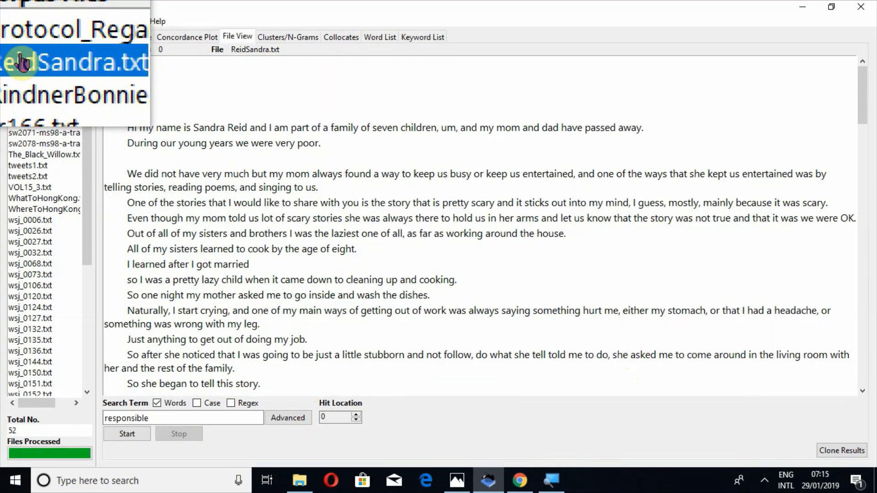
left_click(22, 77)
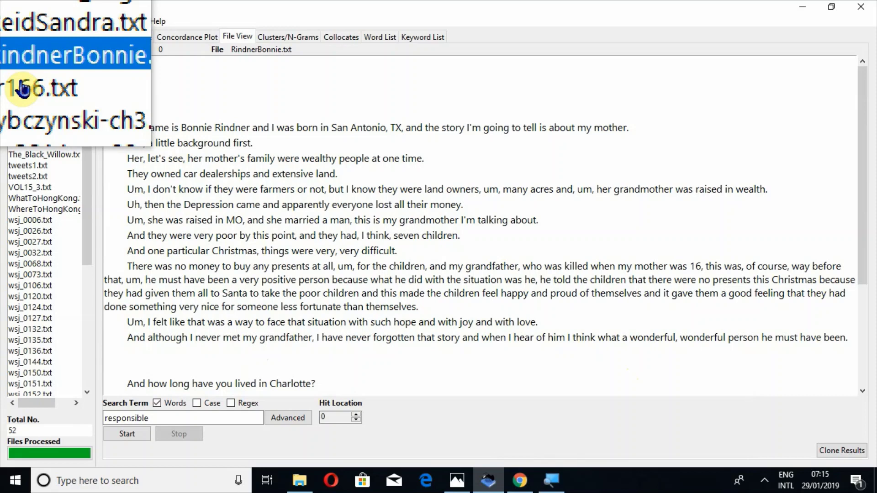
left_click(22, 86)
left_click(26, 96)
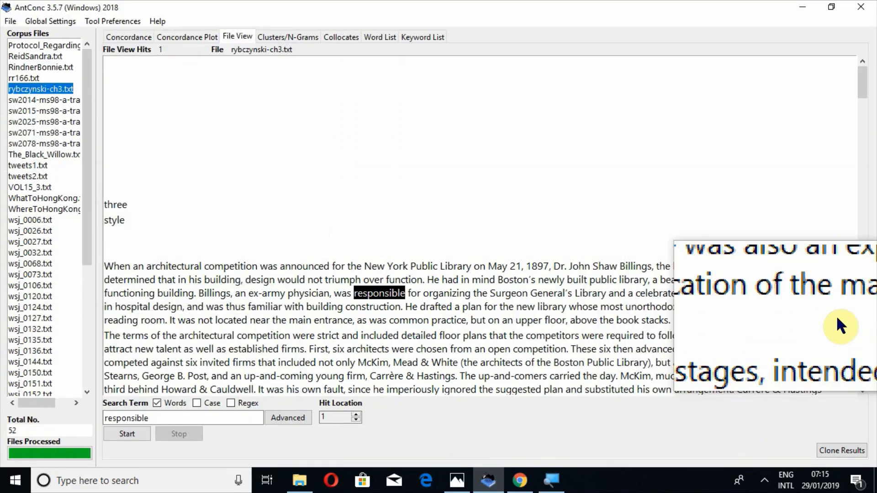
- Page down through the text of rybczynski-ch3.txt
left_click(862, 320)
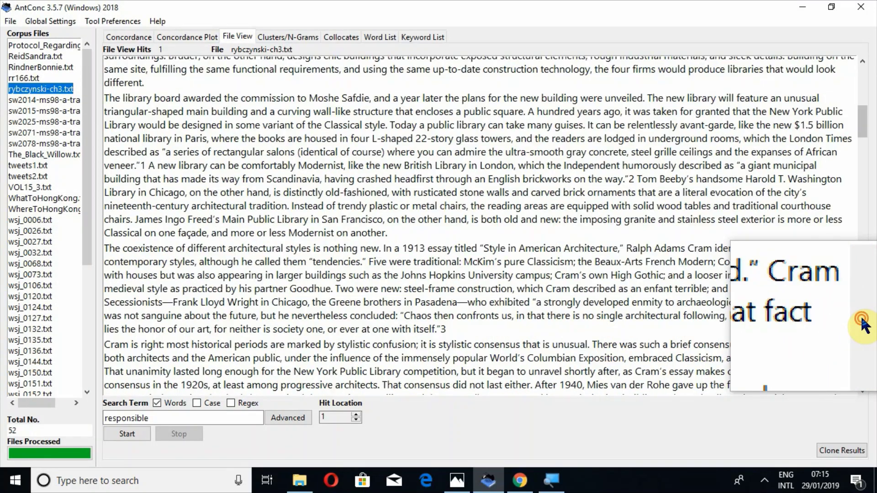
left_click(862, 319)
left_click(864, 321)
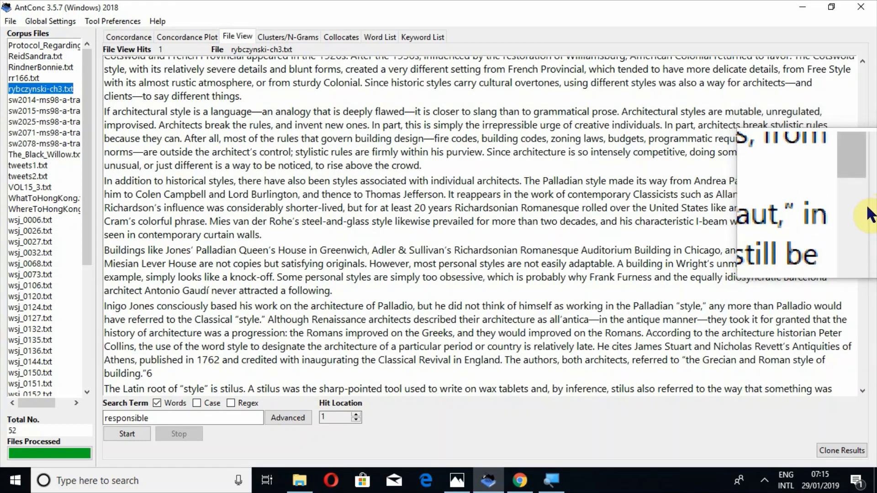
left_click(867, 208)
scroll(864, 274, "down", 1)
scroll(863, 287, "down", 1)
left_click(864, 286)
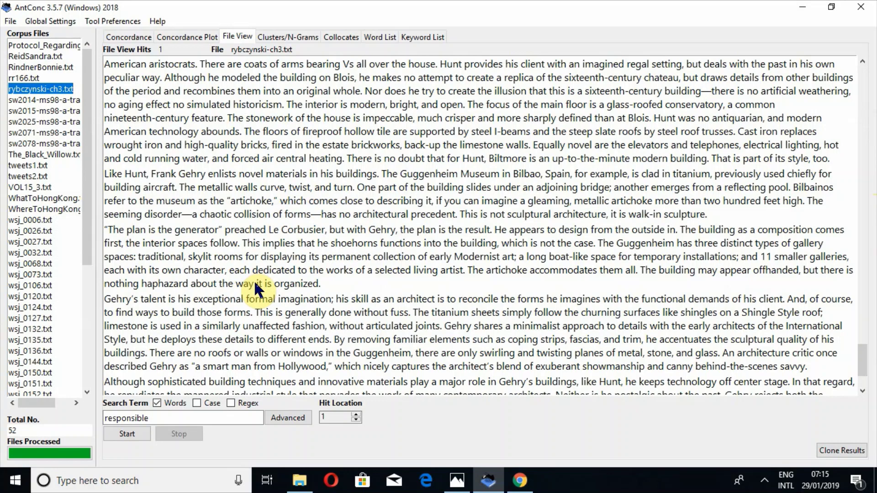
- Jump back to the 'responsible' hit, then display wsj_0068.txt and wsj_0132.txt
key("Return")
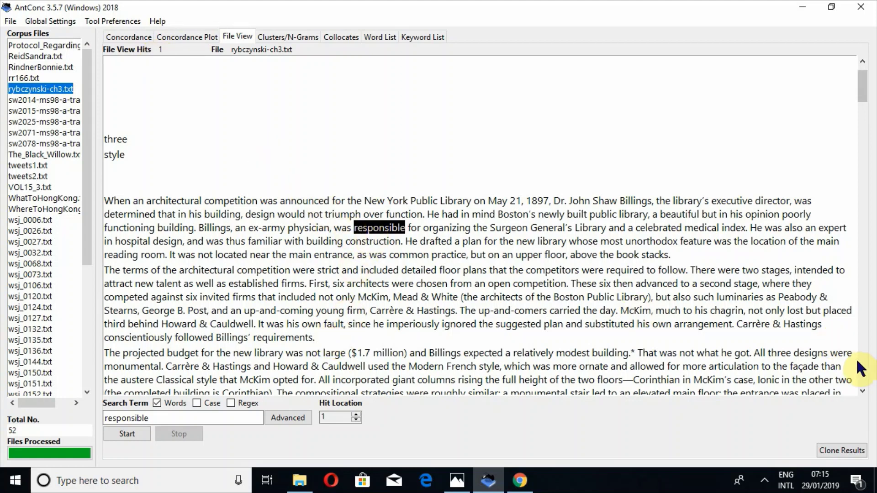
left_click(16, 264)
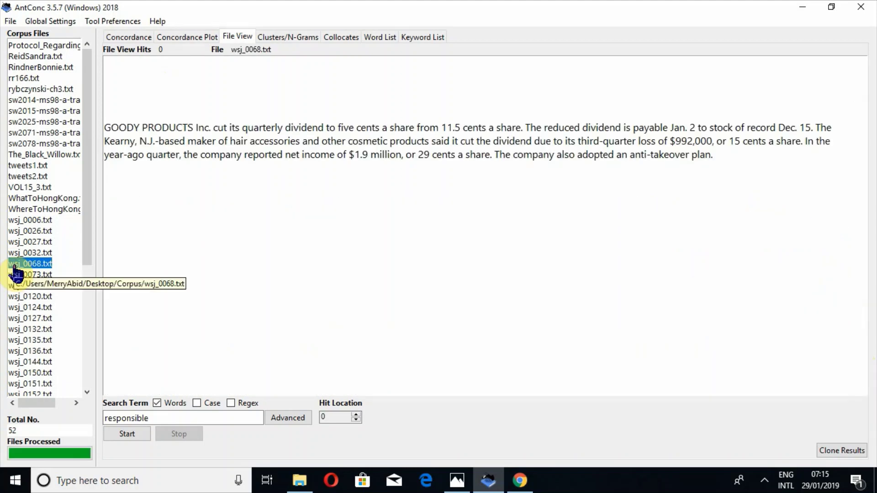
left_click(17, 329)
- Replace the old search term with good
left_click(160, 416)
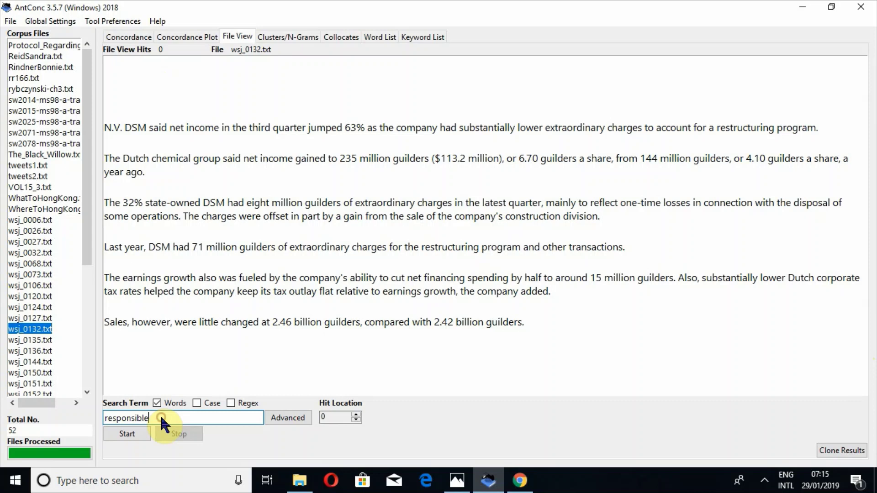
key("BackSpace")
key("BackSpace")
key("BackSpace")
key("BackSpace")
key("BackSpace")
key("BackSpace")
key("BackSpace")
key("BackSpace")
key("BackSpace")
key("BackSpace")
type("good")
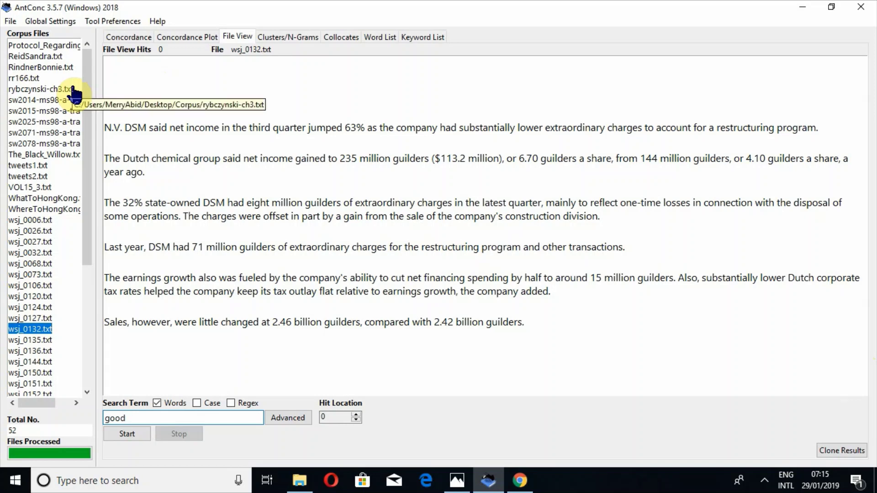
- Open Protocol_Regarding_Access.txt in File View and scroll through its text
left_click(67, 46)
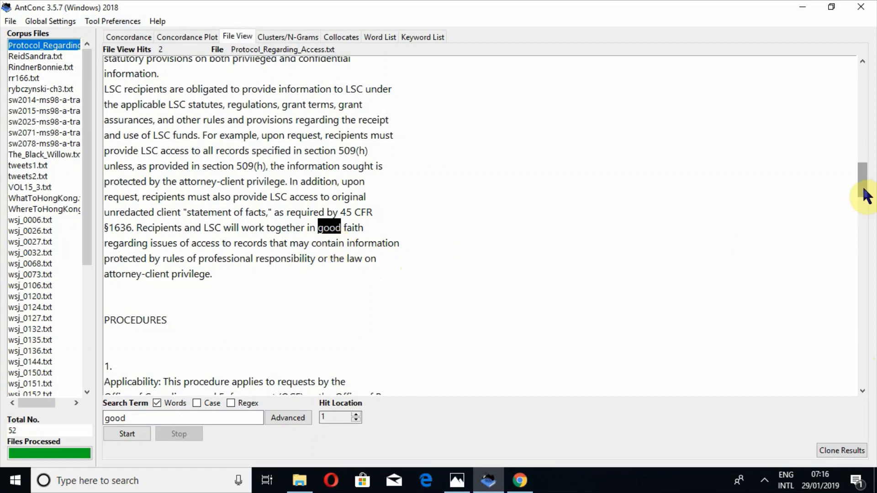
left_click_drag(864, 195, 856, 382)
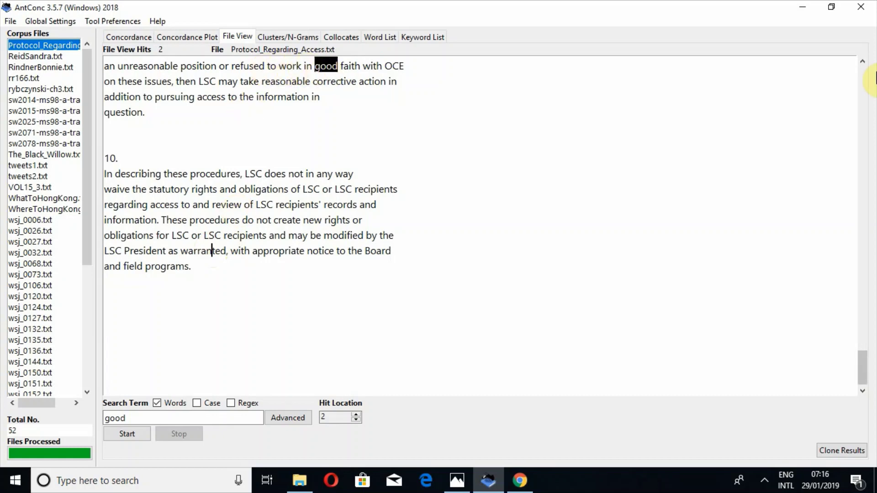
left_click(864, 92)
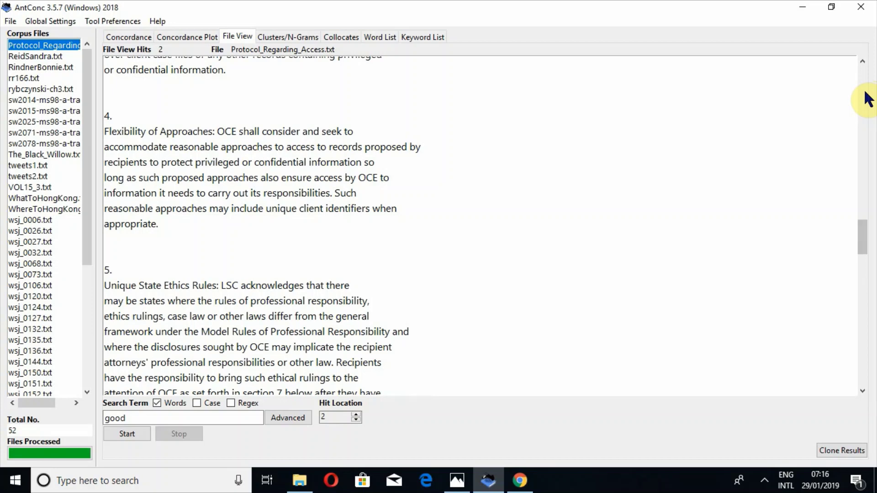
left_click(866, 97)
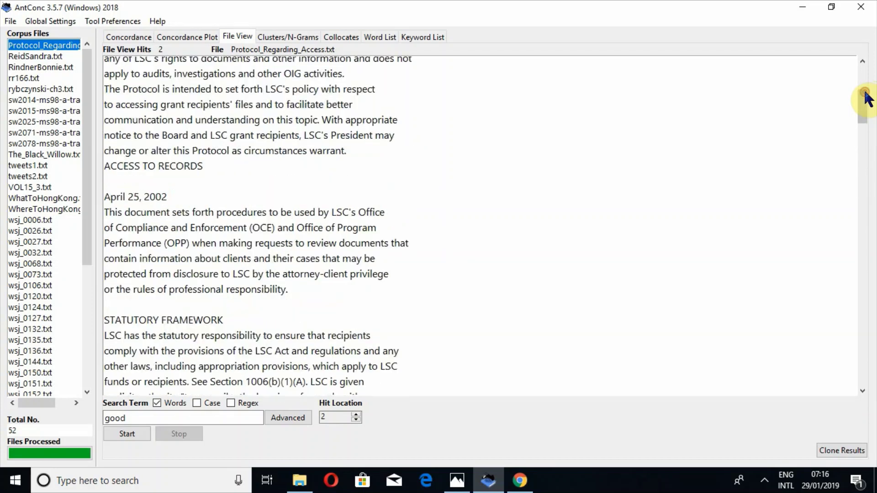
- Toggle Hit Location between hits 1 and 2, ending on 'refused to work in good faith with OCE'
left_click(182, 259)
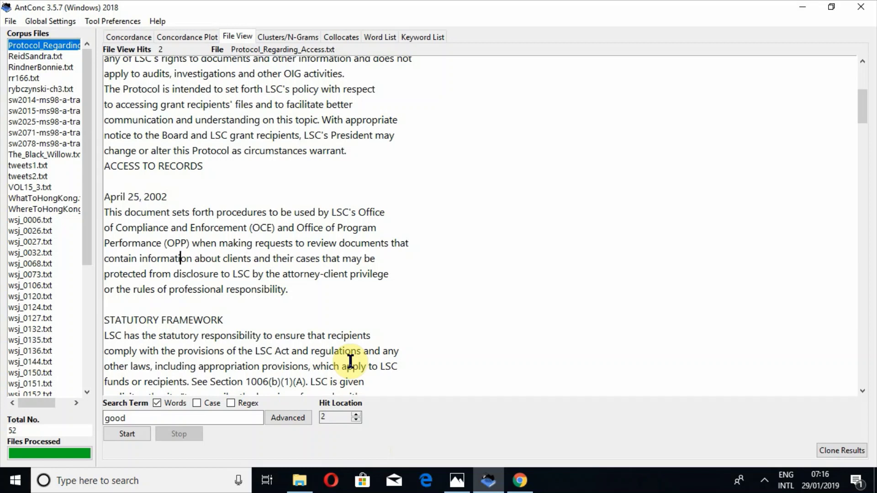
key("super+plus")
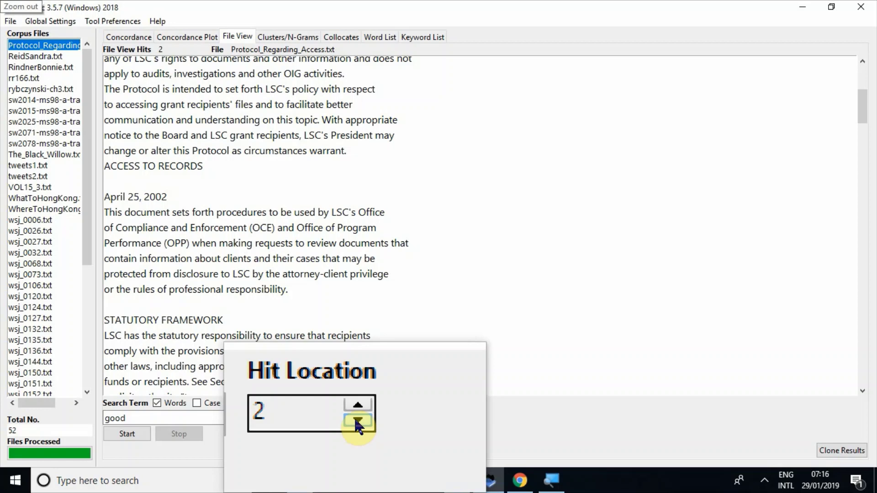
left_click(355, 423)
left_click(355, 415)
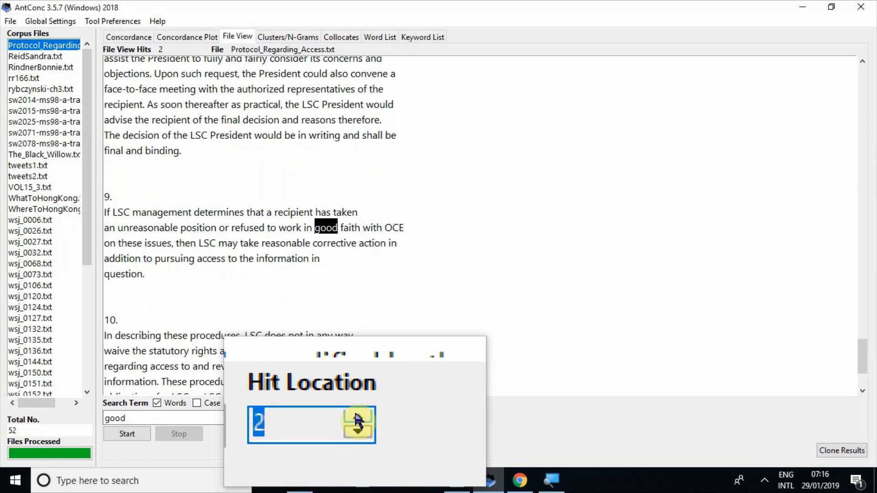
left_click(325, 419)
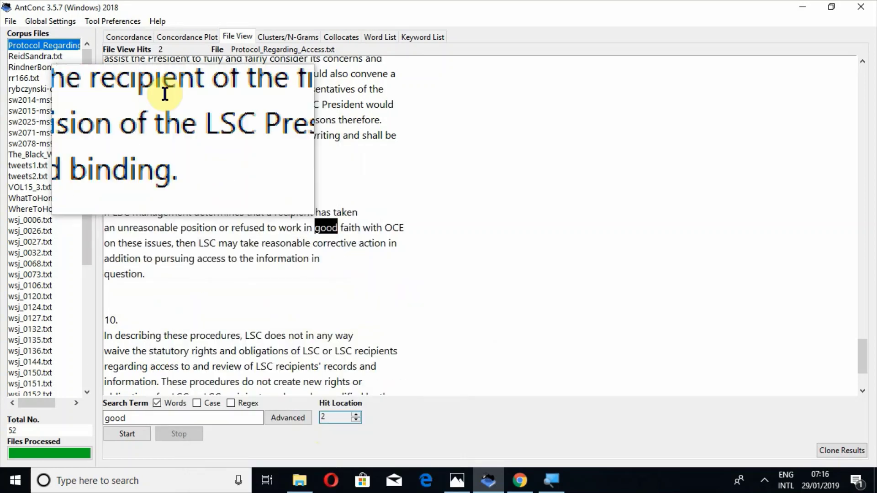
left_click(357, 421)
left_click(357, 421)
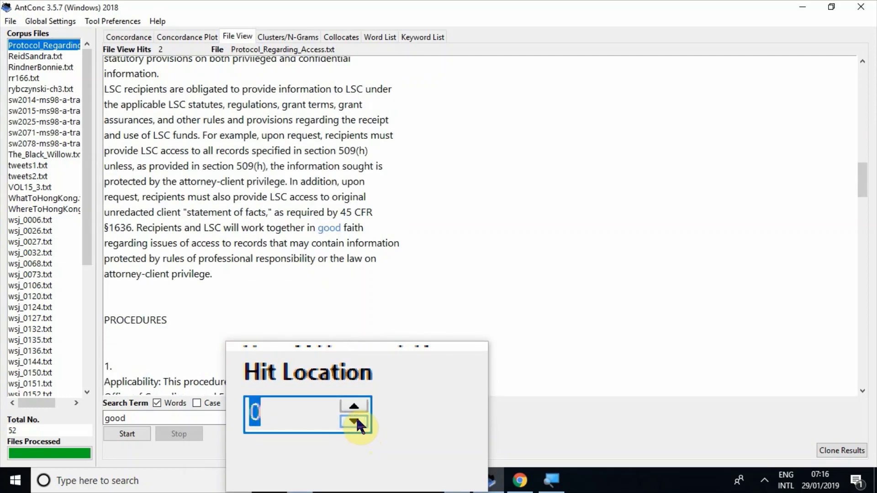
left_click(355, 414)
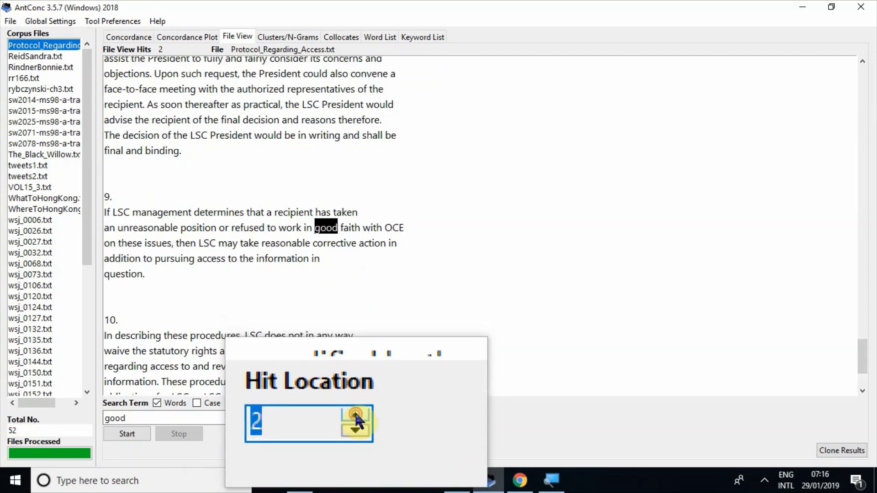